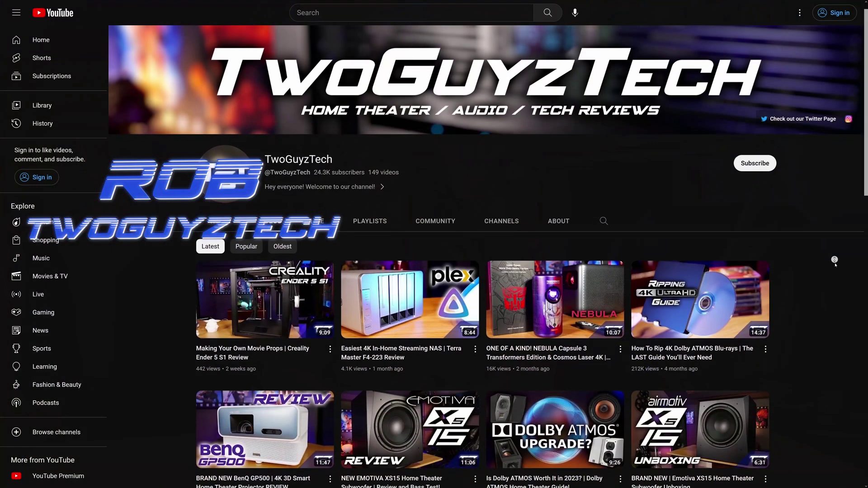
scroll(835, 260, down, 1)
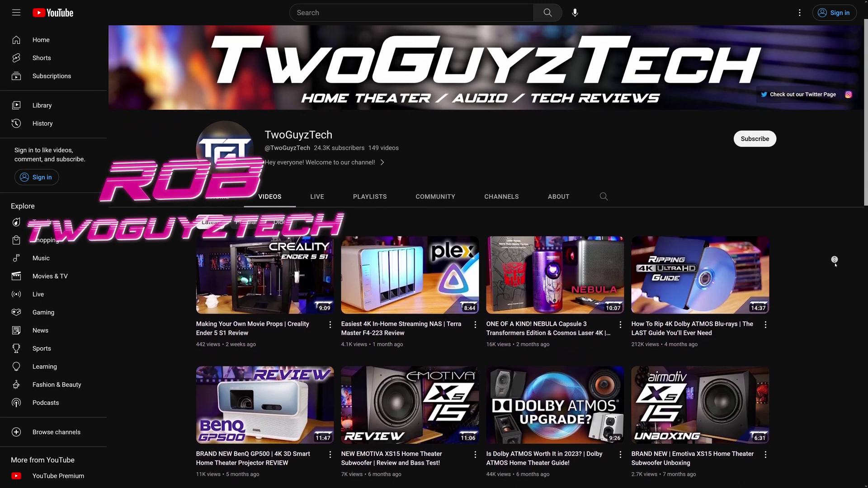
scroll(835, 260, down, 1)
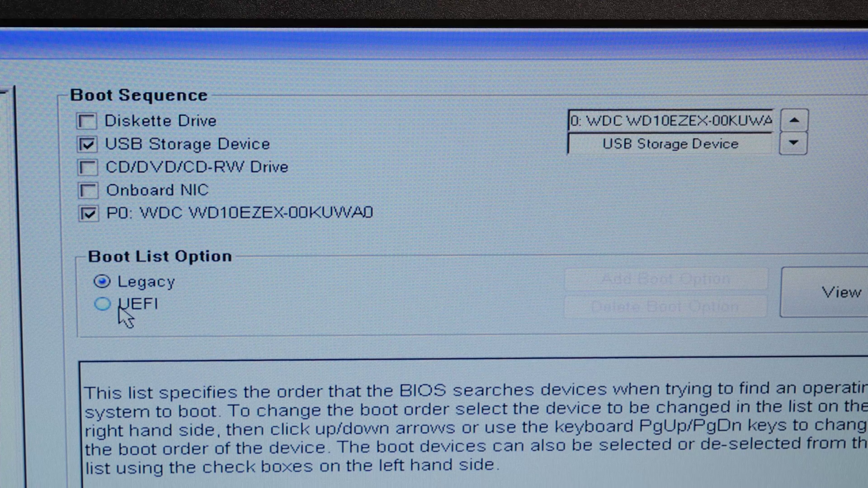
- Set the BIOS boot list option to UEFI
click(117, 308)
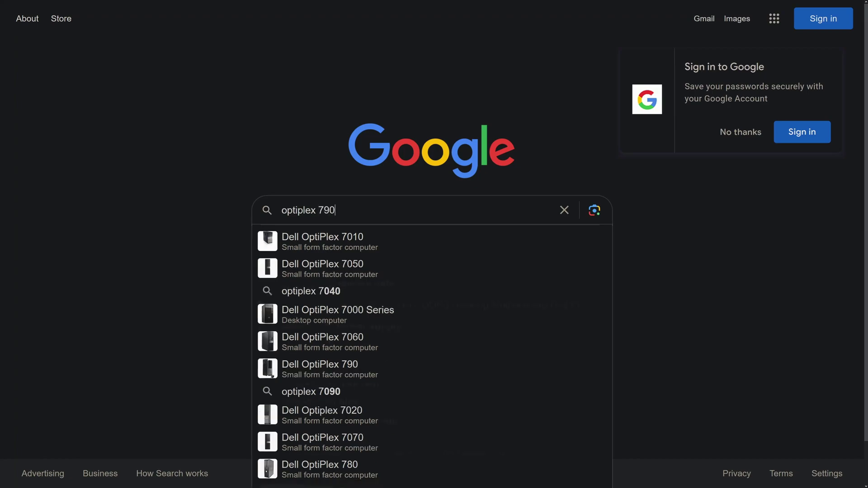
- Search Google for "optiplex 790 manual" and look through Dell's OptiPlex 790 Owner's Manual (Desktop) PDF
text(ual)
key(Return)
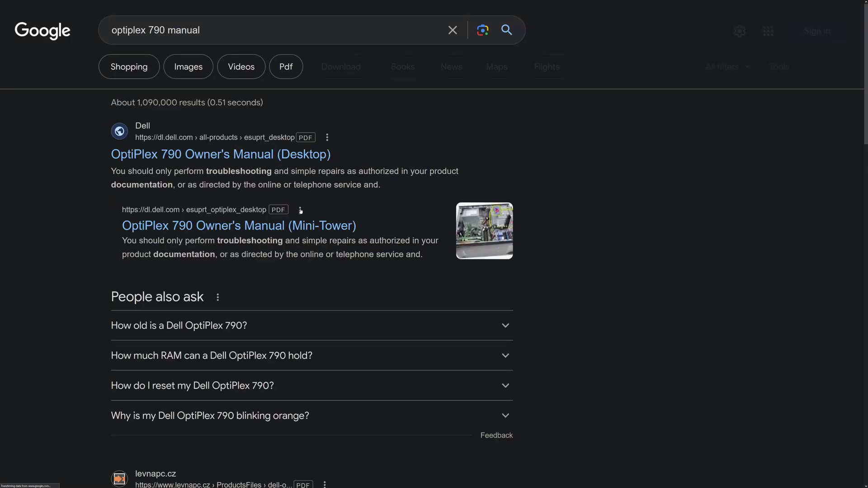
click(264, 156)
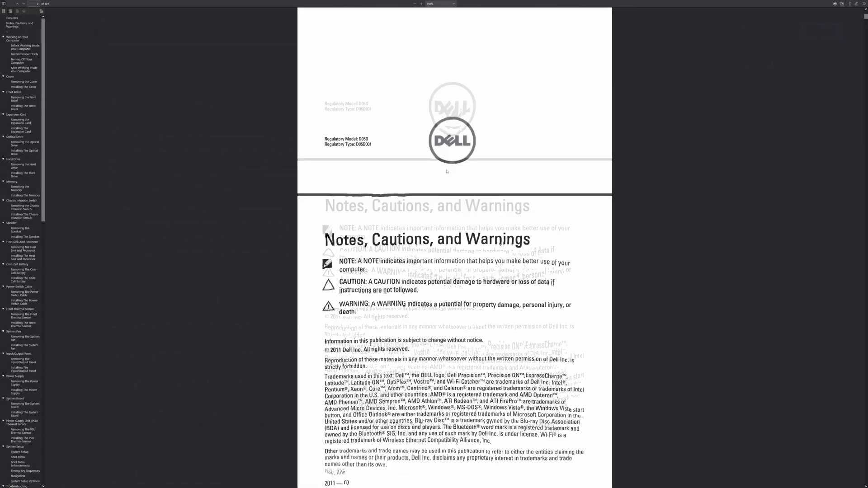
scroll(447, 172, down, 10)
scroll(447, 171, down, 4)
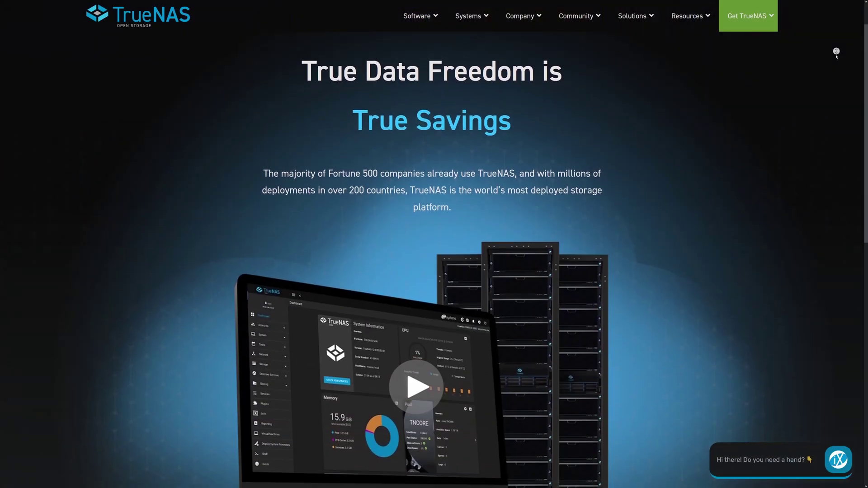
- Look over the introduction on the TrueNAS homepage
scroll(837, 54, down, 1)
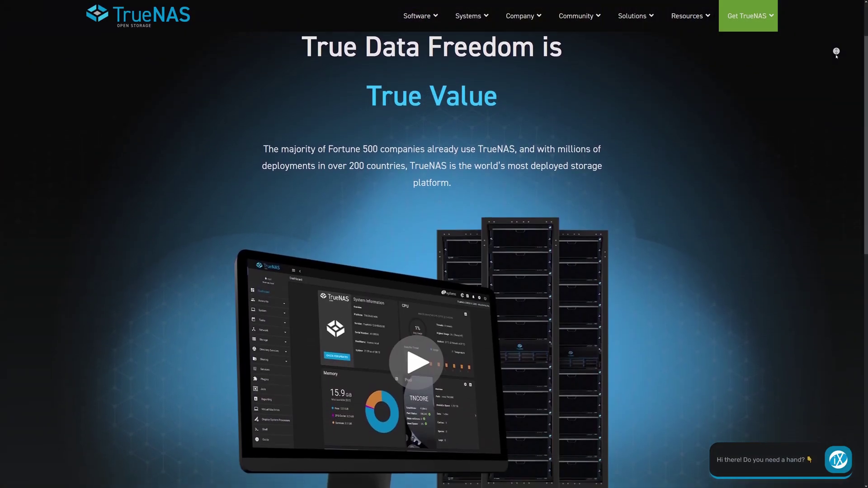
scroll(837, 54, down, 1)
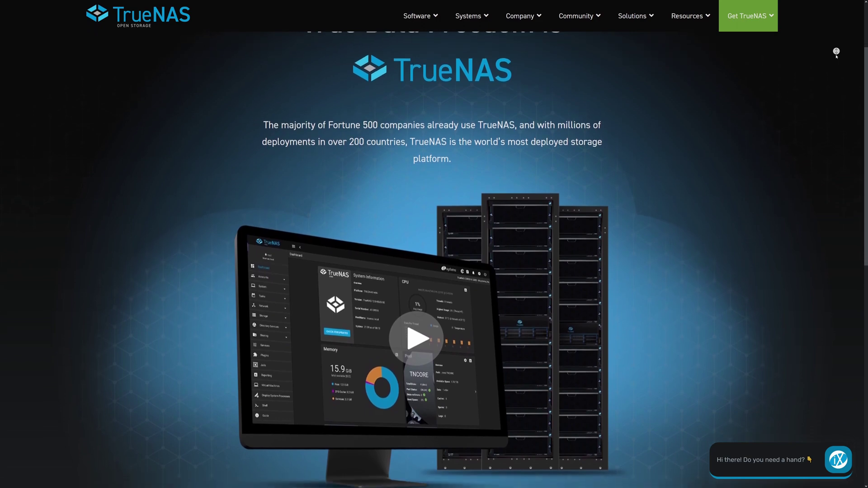
scroll(836, 54, down, 1)
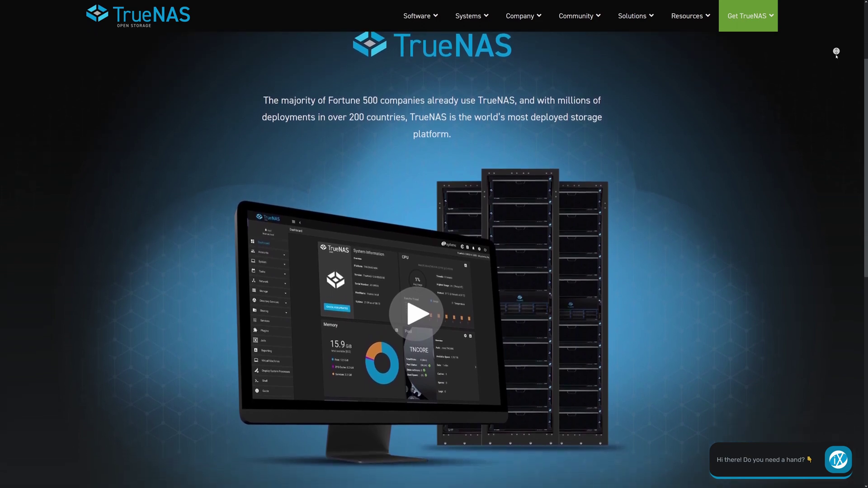
scroll(836, 54, down, 1)
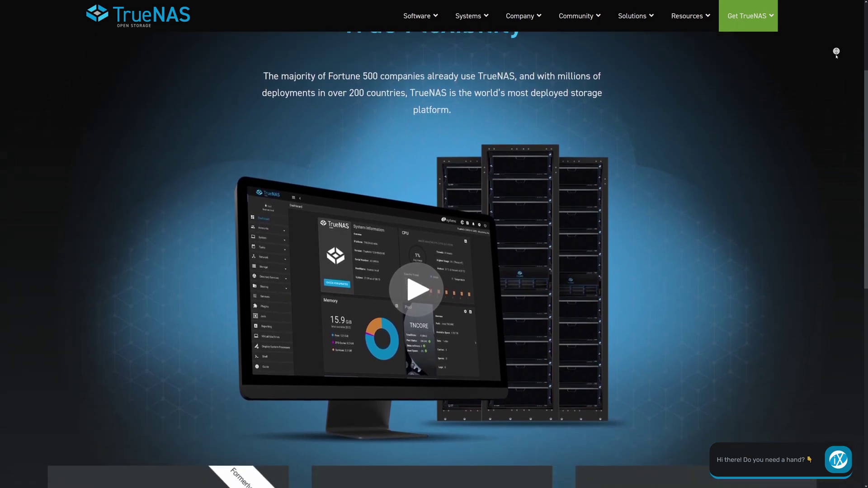
scroll(836, 53, down, 1)
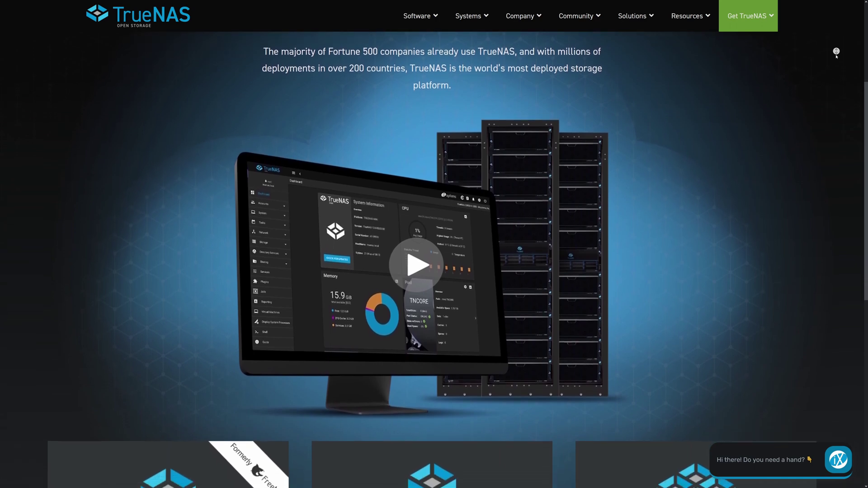
scroll(837, 53, down, 1)
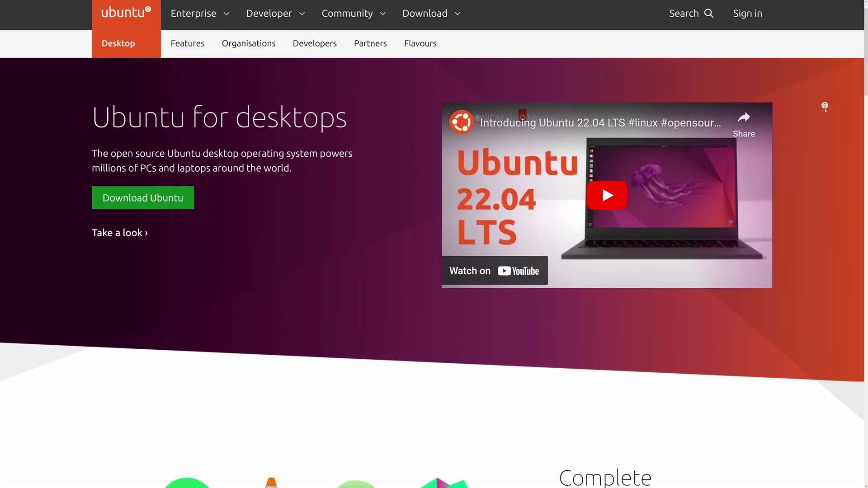
- Download Ubuntu Desktop 22.04.2 LTS from the Ubuntu website
scroll(825, 107, down, 1)
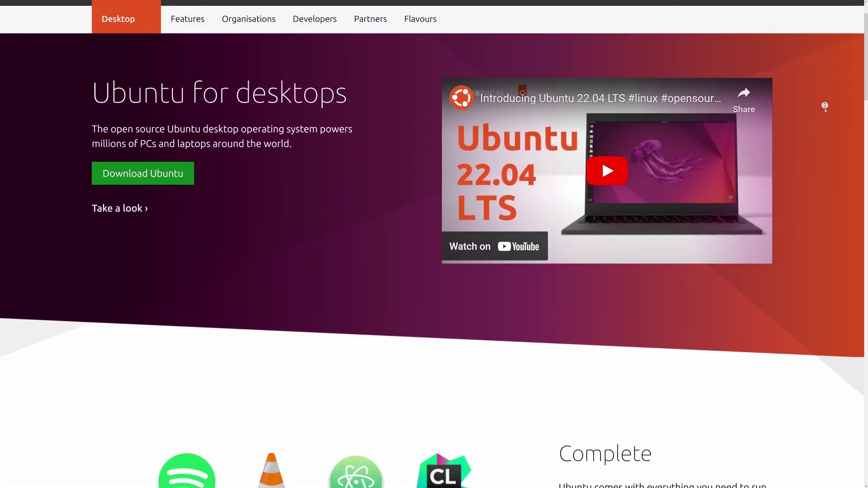
scroll(825, 107, down, 1)
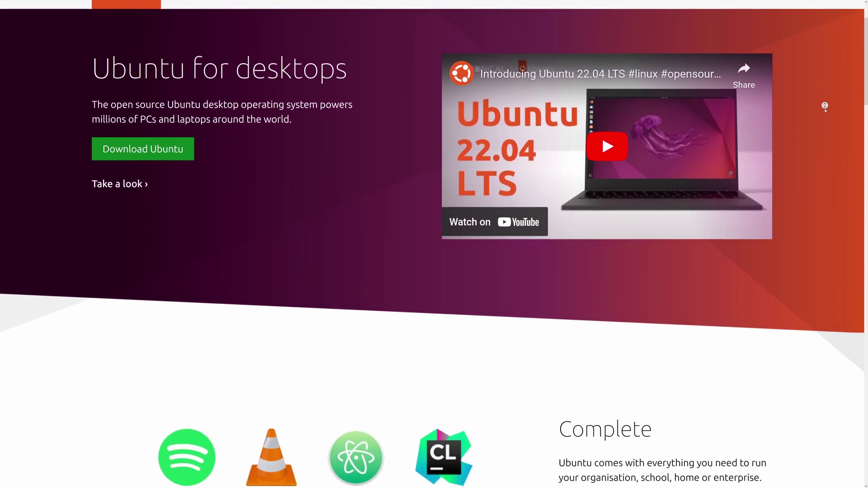
scroll(825, 108, down, 1)
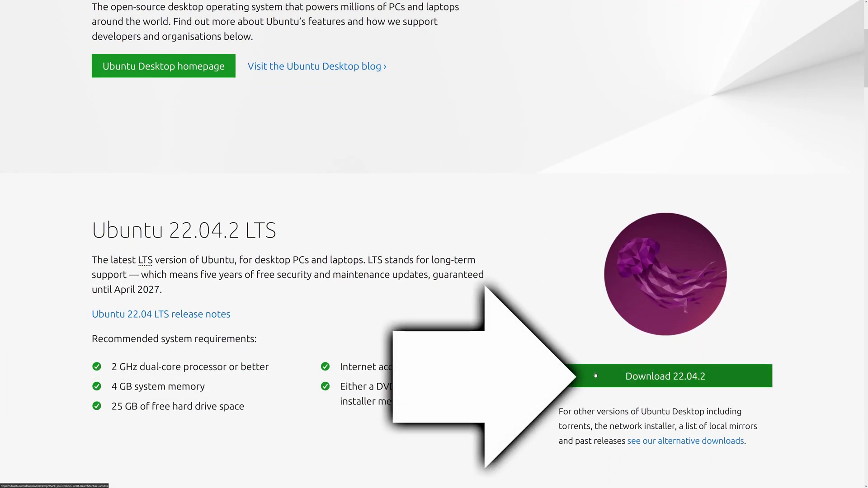
click(595, 374)
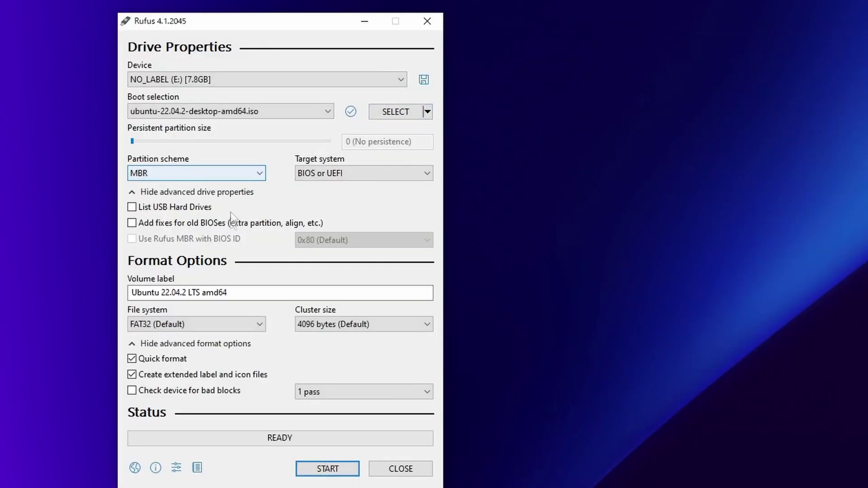
- In Rufus, write ubuntu-22.04.2-desktop-amd64.iso to the NO_LABEL (E:) USB drive in ISO Image mode, accepting that its data is erased
click(342, 475)
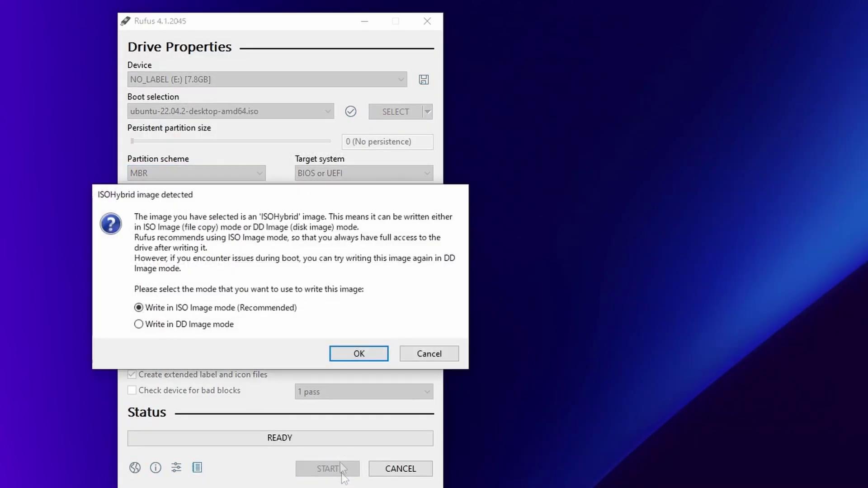
click(353, 357)
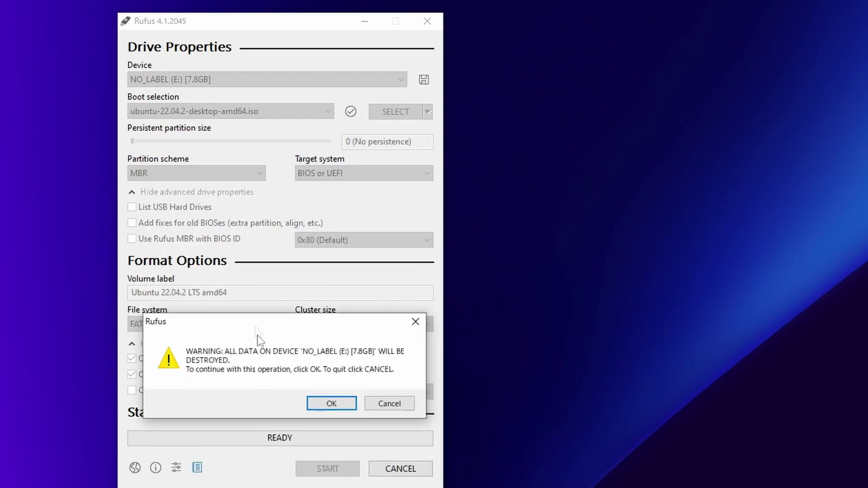
click(321, 403)
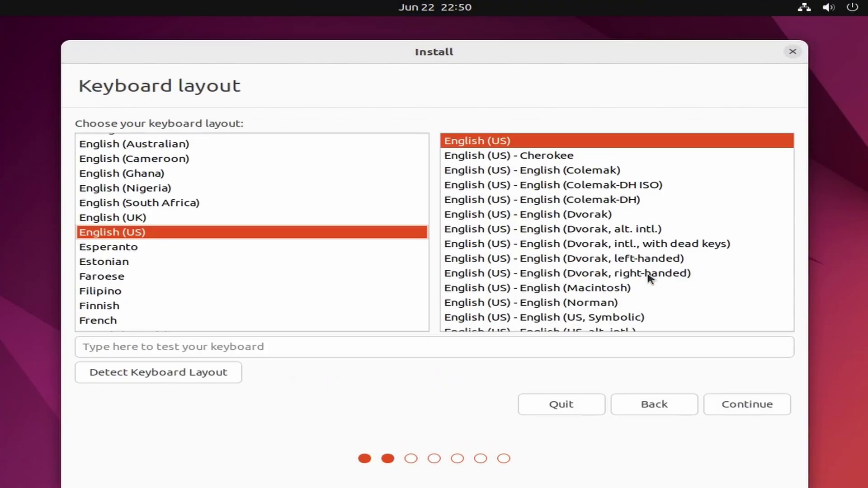
- In the Ubuntu installer, accept the English (US) keyboard layout and add third-party software to the normal installation
click(735, 409)
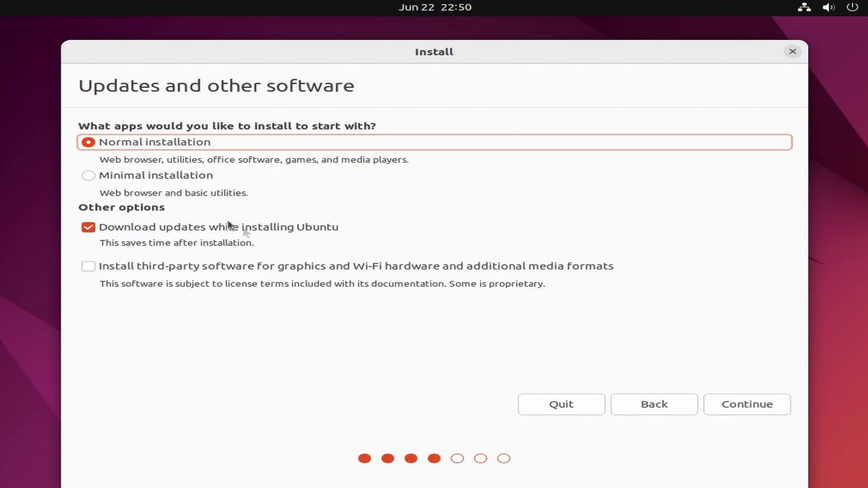
click(89, 266)
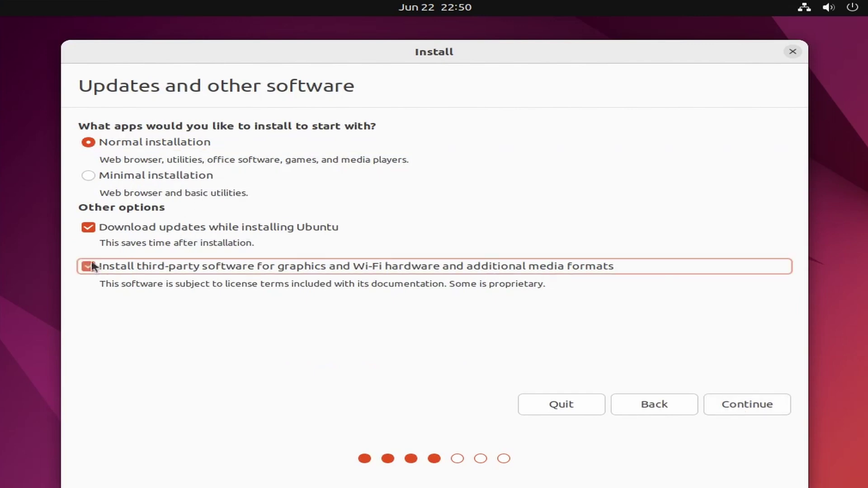
click(733, 404)
- Choose to erase the 128.8 GB ATA VBOX HARDDISK, install Ubuntu on it and proceed with the installation
click(728, 401)
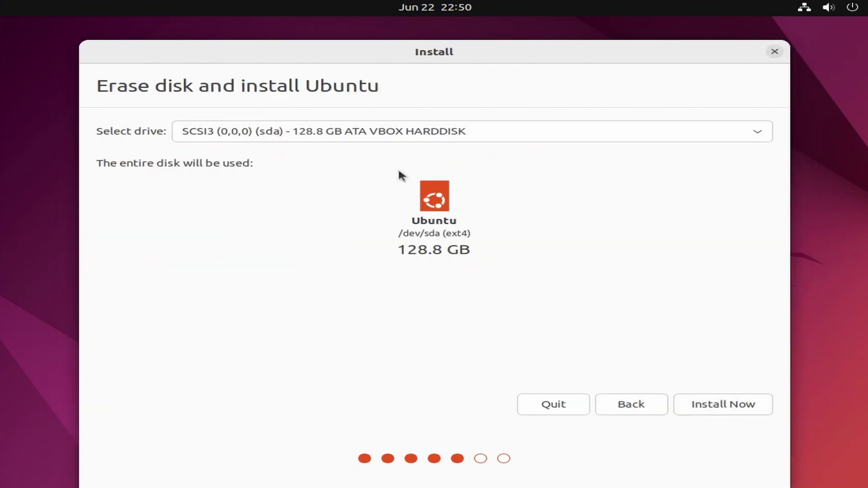
click(433, 135)
click(675, 369)
click(727, 404)
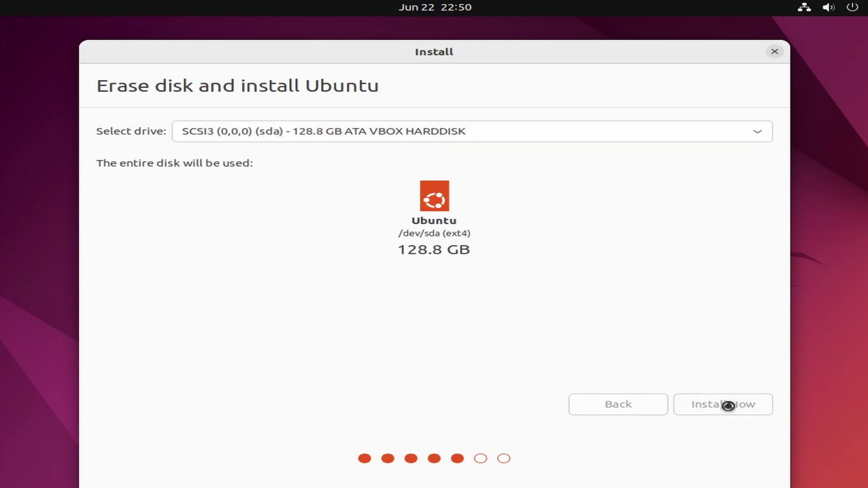
click(702, 332)
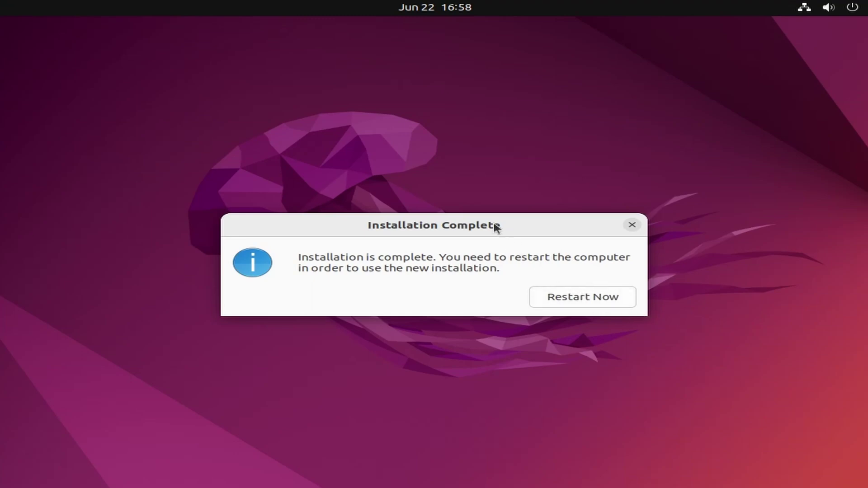
- Restart the computer into the new installation and log in as LocalMediaServer with the account password
click(572, 300)
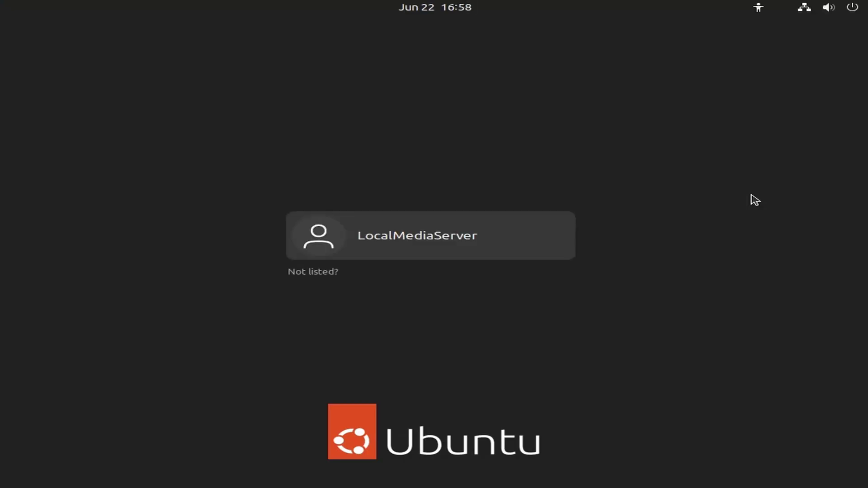
click(456, 242)
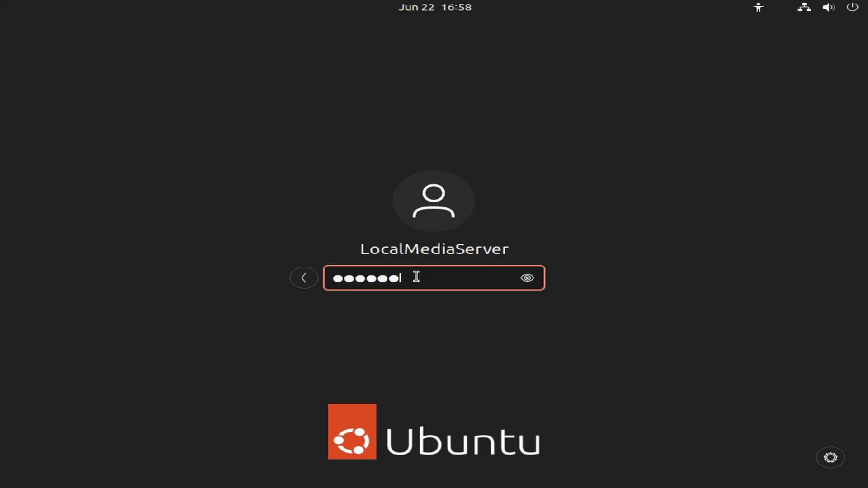
key(Return)
- Find and open Software Updater and install the available Ubuntu updates
key(super+a)
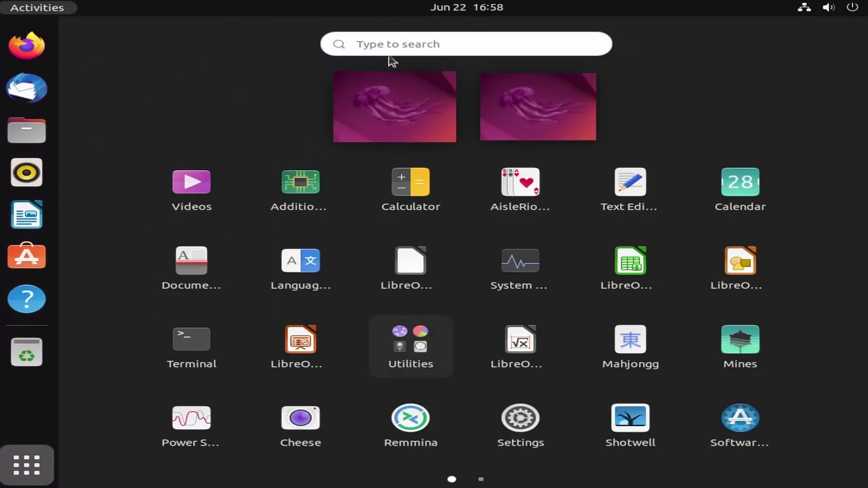
text(updat)
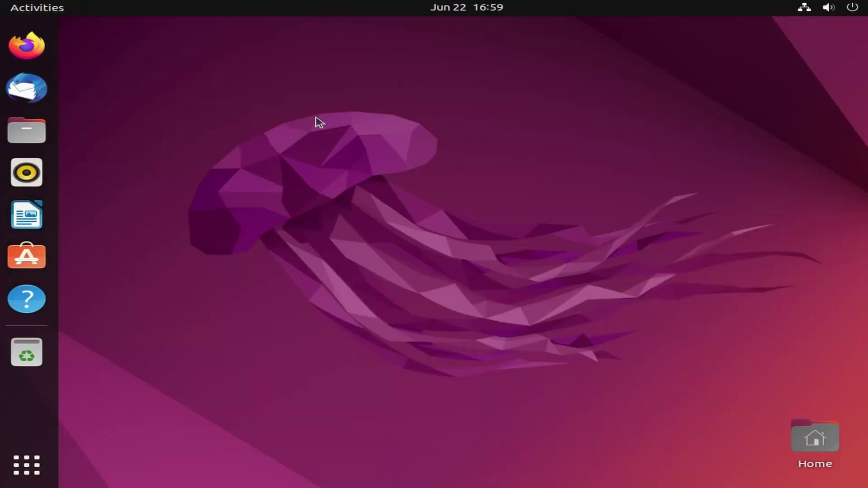
drag(349, 18, 493, 196)
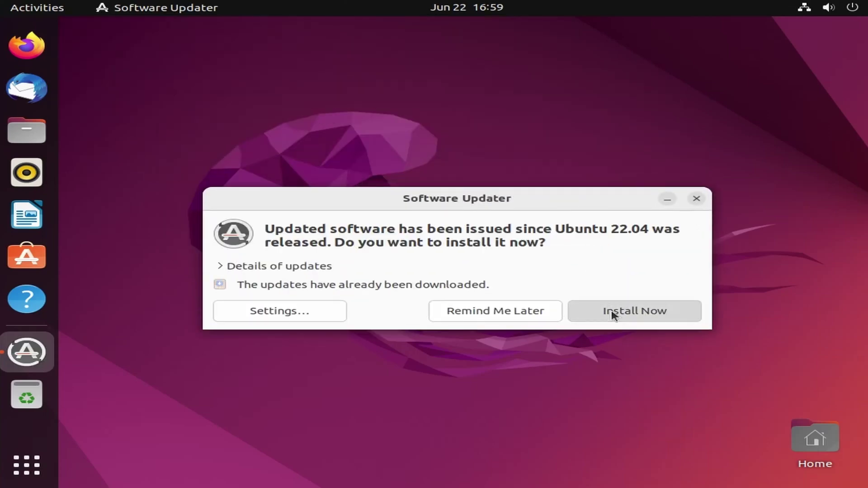
click(613, 315)
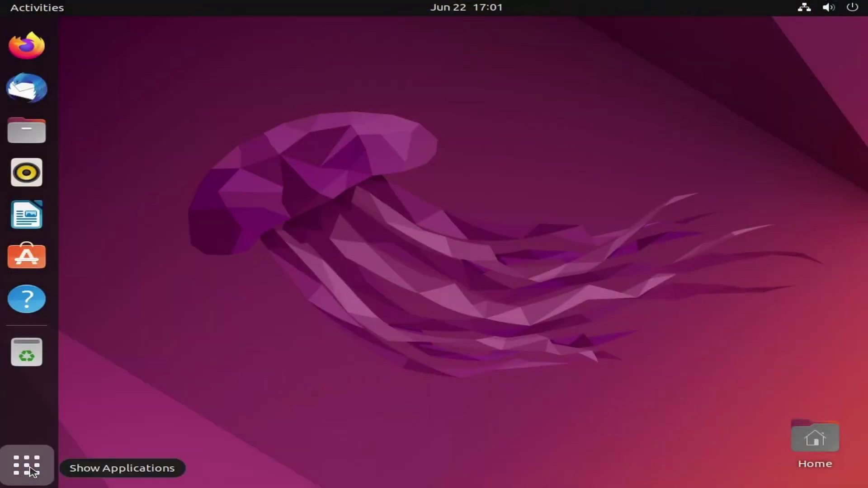
- Find the Terminal application and open it
click(28, 468)
text(term)
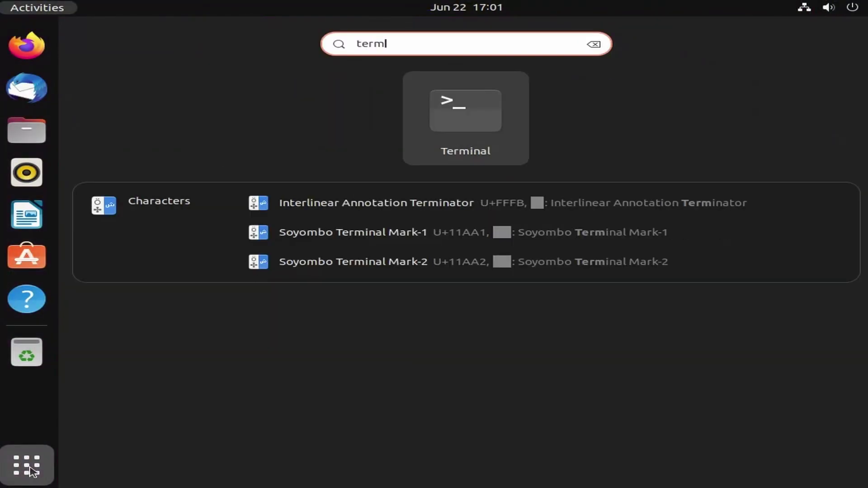
click(472, 111)
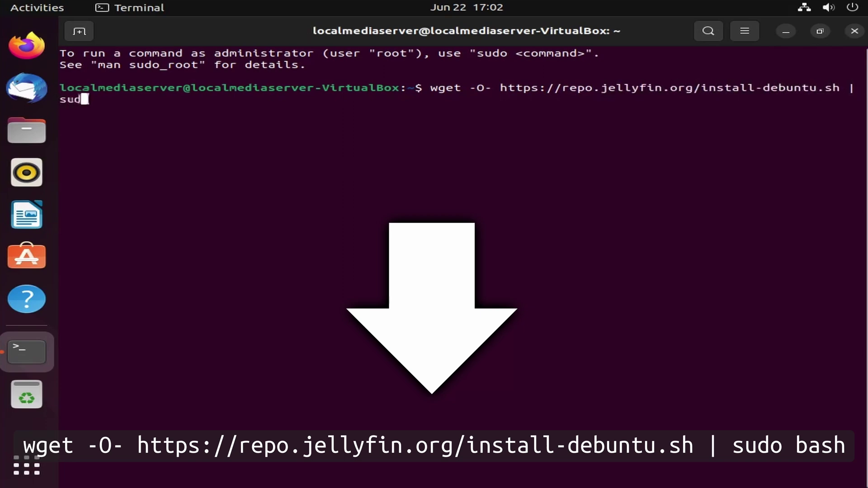
text(o bash)
key(Return)
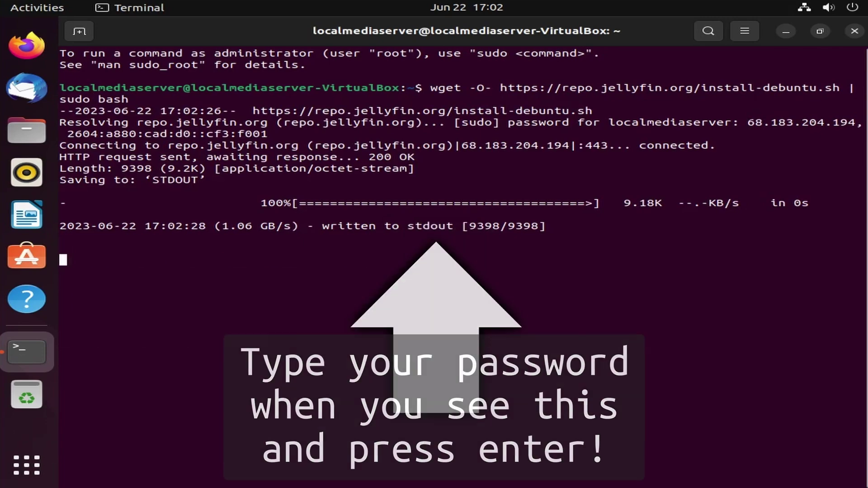
key(Return)
key(Return)
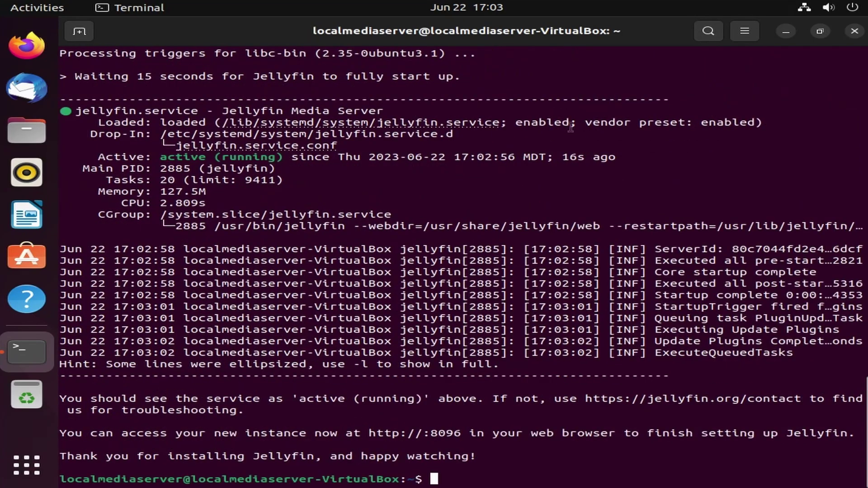
- Open Firefox and go to the Jellyfin setup page at localhost:8096
click(27, 45)
text(loca)
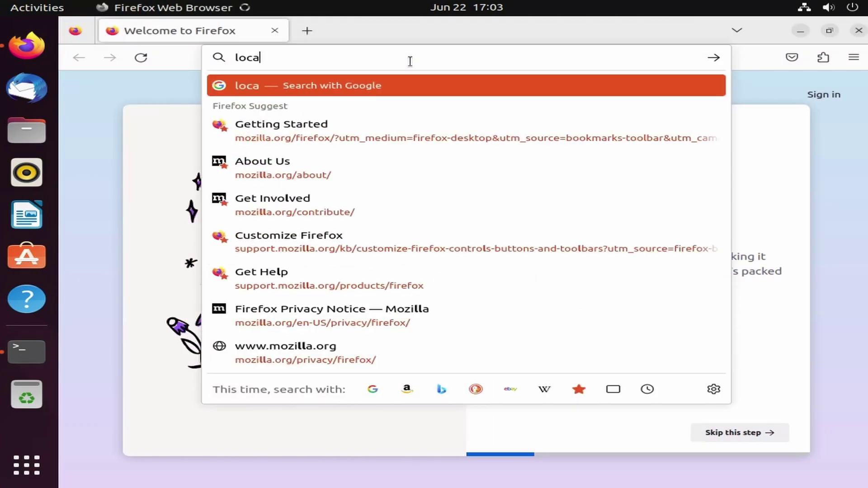
text(lhost:8096)
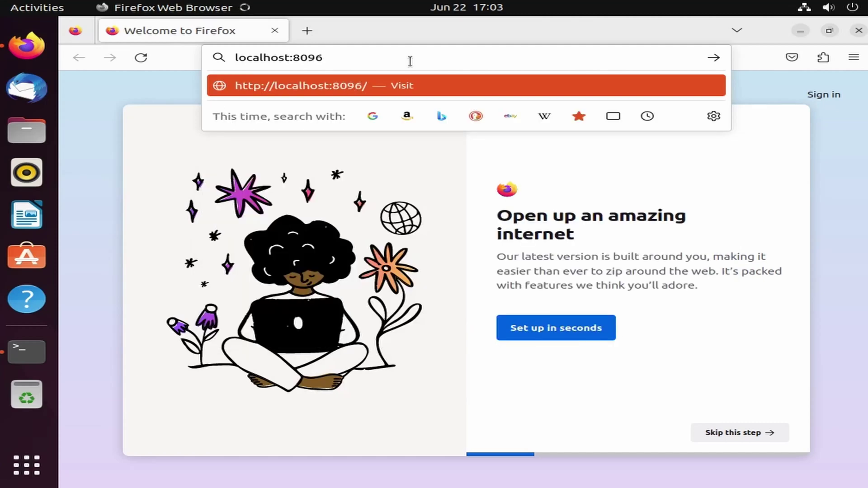
key(Return)
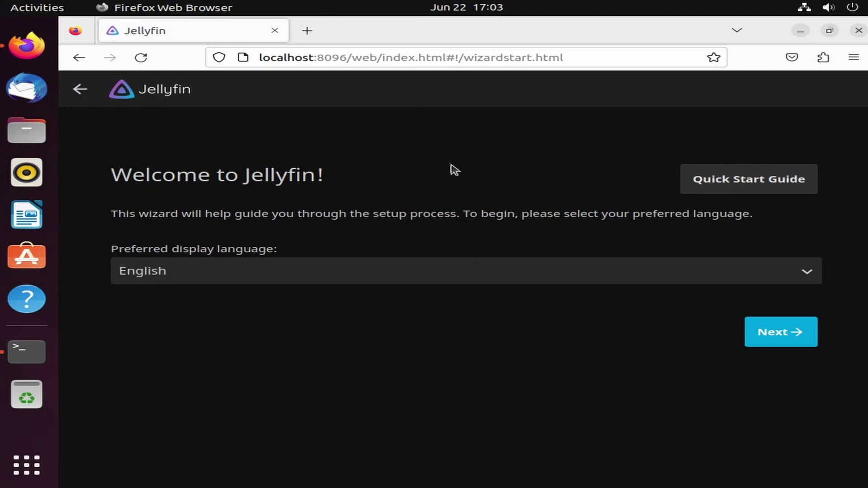
- Continue the Jellyfin setup in English, allowing site notifications, and accept the admin username jellyfin with both password fields blank
click(771, 333)
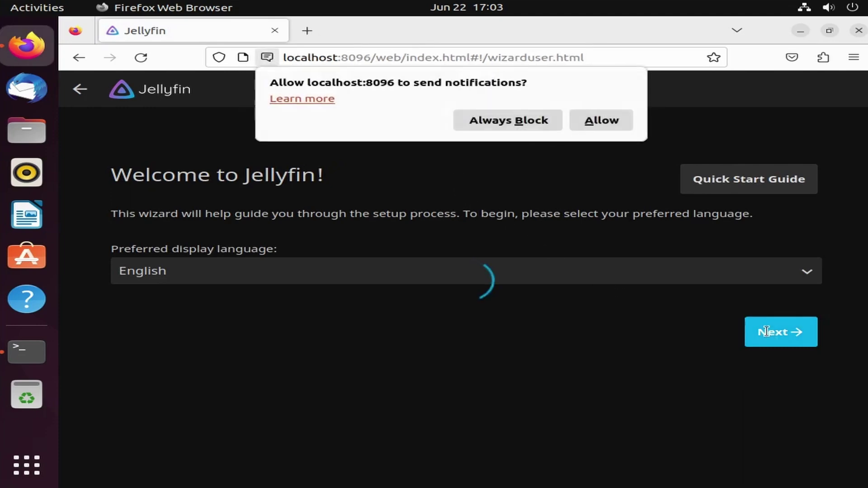
click(595, 120)
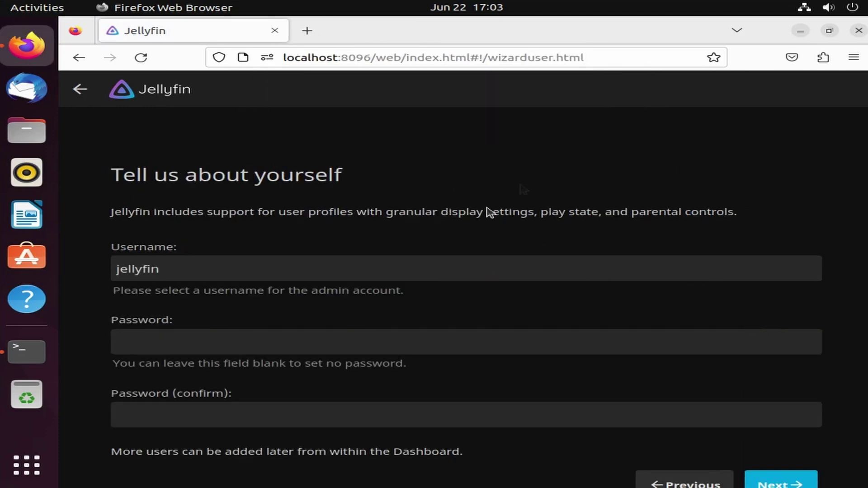
scroll(223, 257, down, 1)
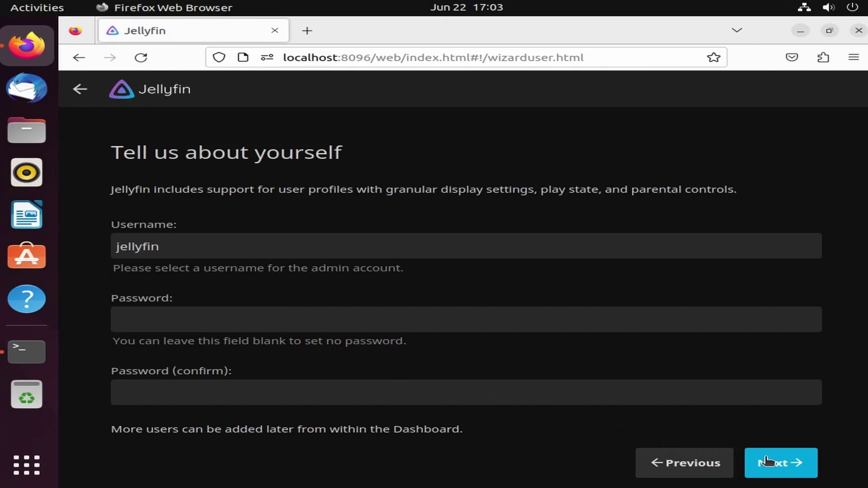
click(767, 461)
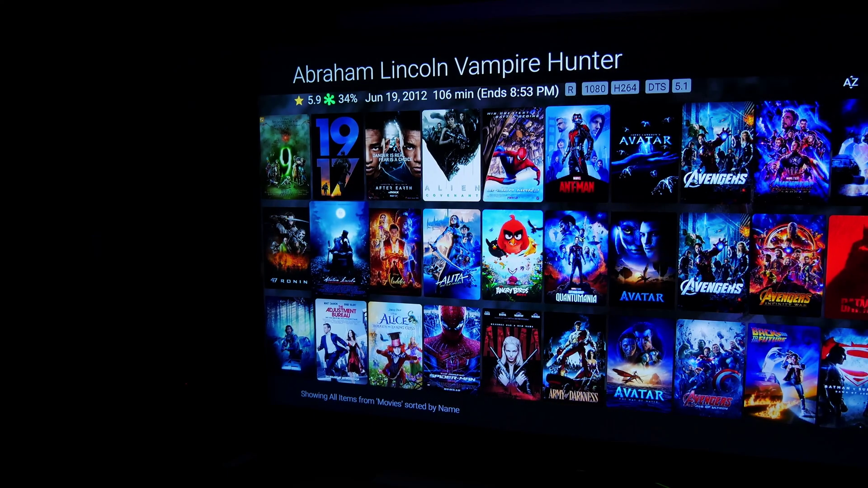
key(Right)
key(Right)
key(Right)
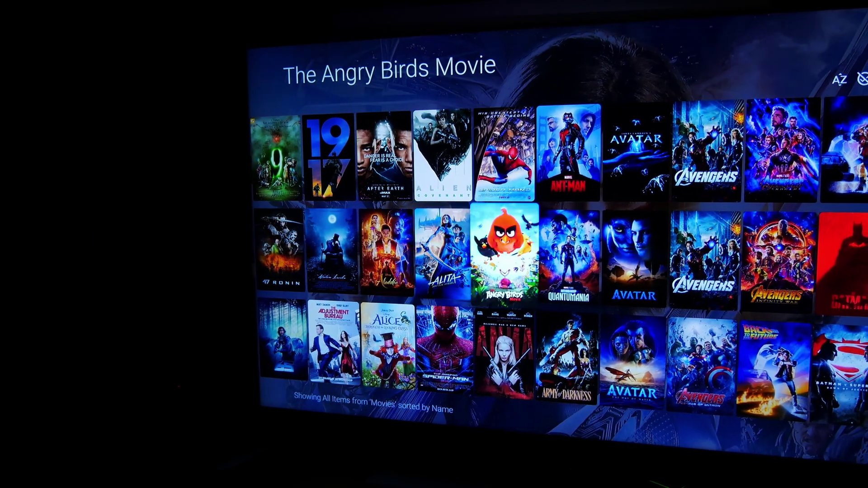
key(Right)
key(Right)
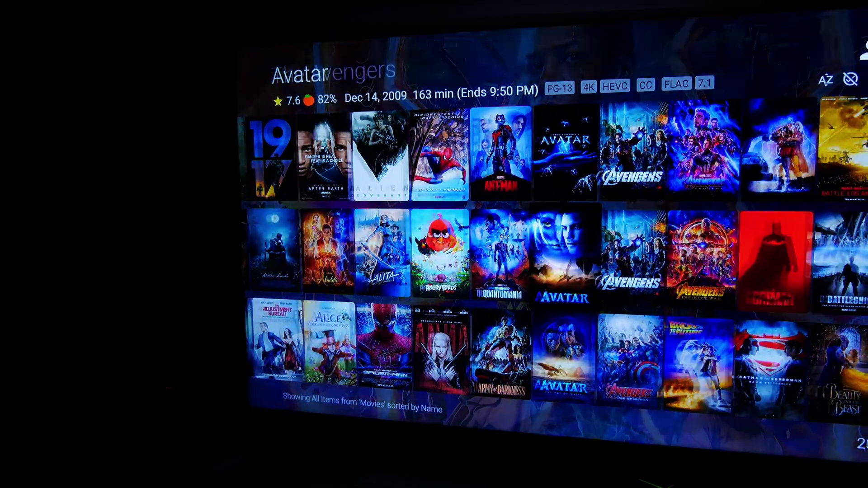
key(Right)
key(Right)
key(Right)
key(Right)
key(Right)
key(Right)
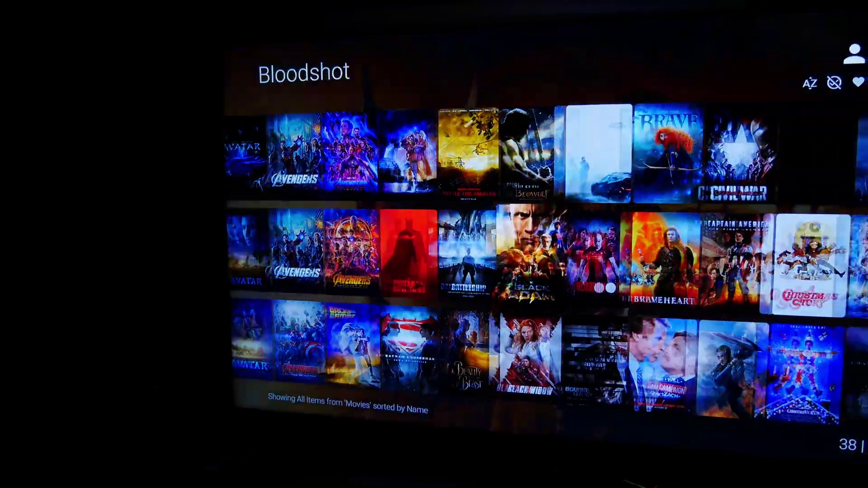
key(Right)
key(Right)
key(Right)
key(Right)
key(Right)
key(Right)
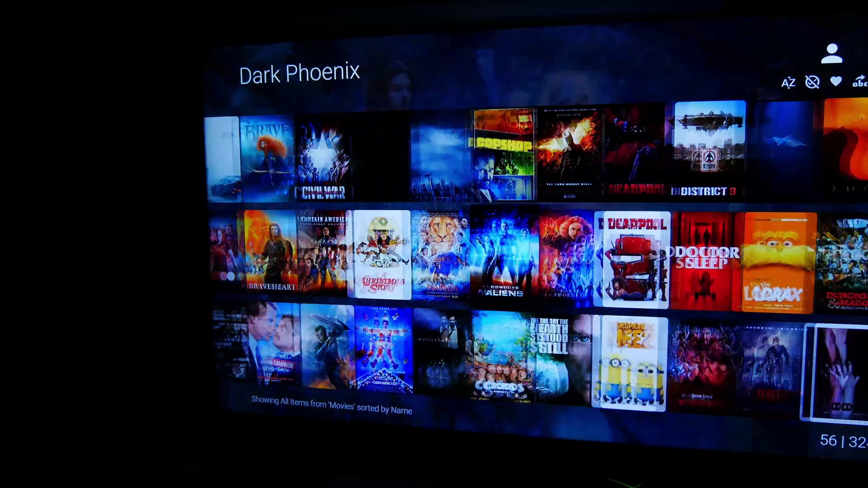
key(Right)
key(Right)
key(Right)
key(Right)
key(Right)
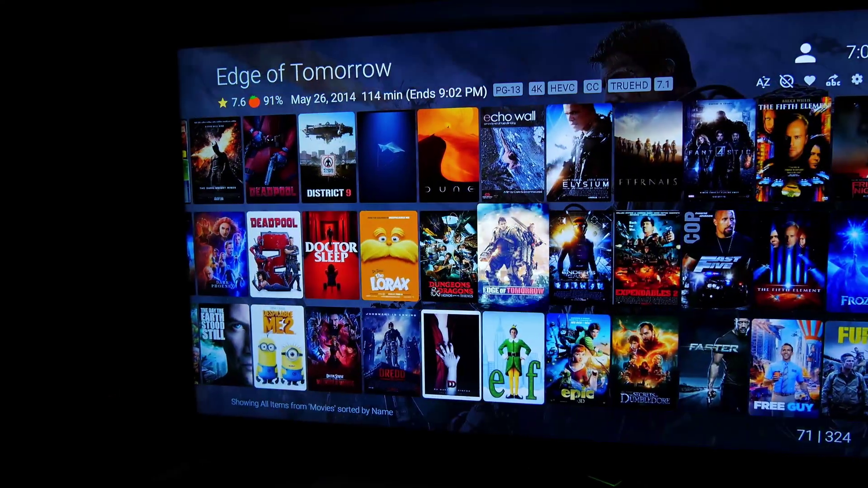
key(Return)
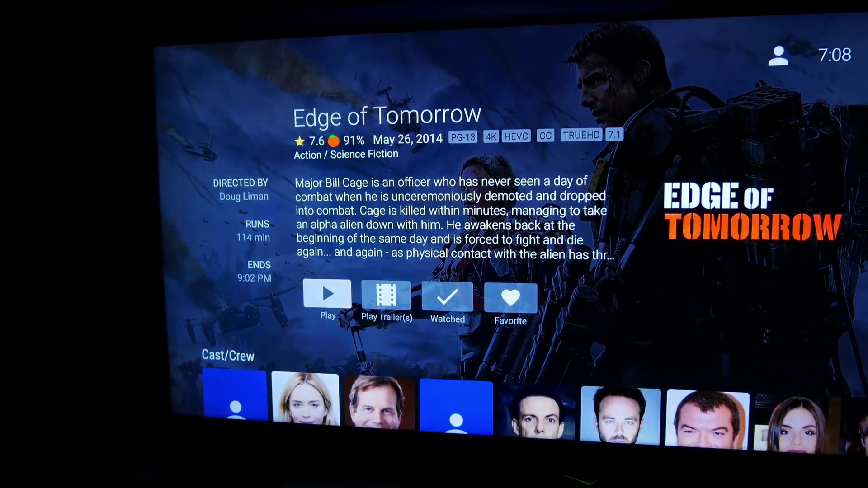
key(Return)
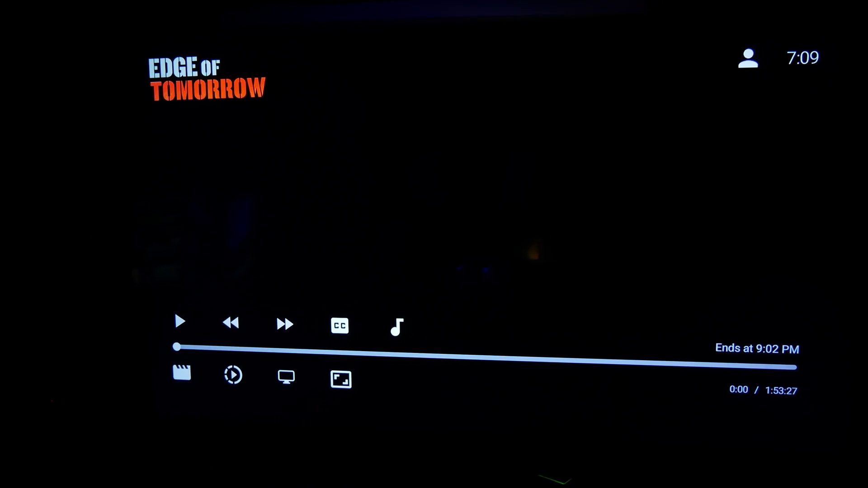